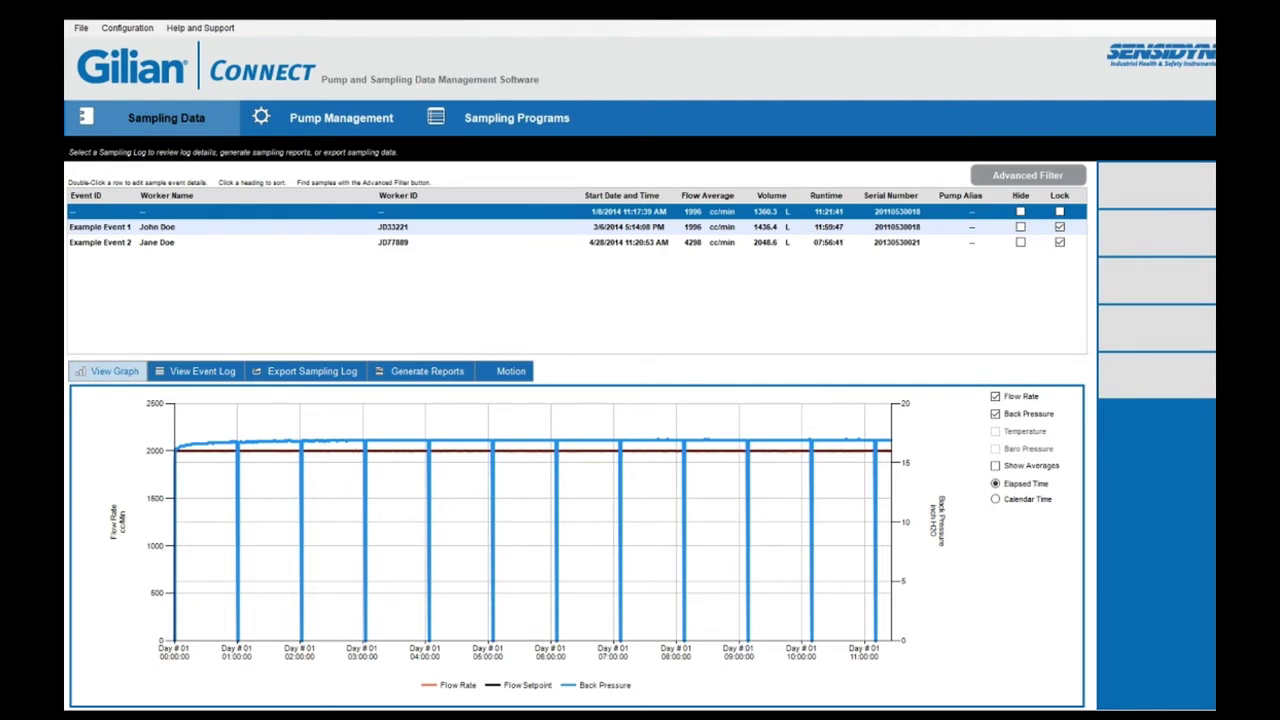
Open the sampling programs and name the program 12345678
left_click(491, 121)
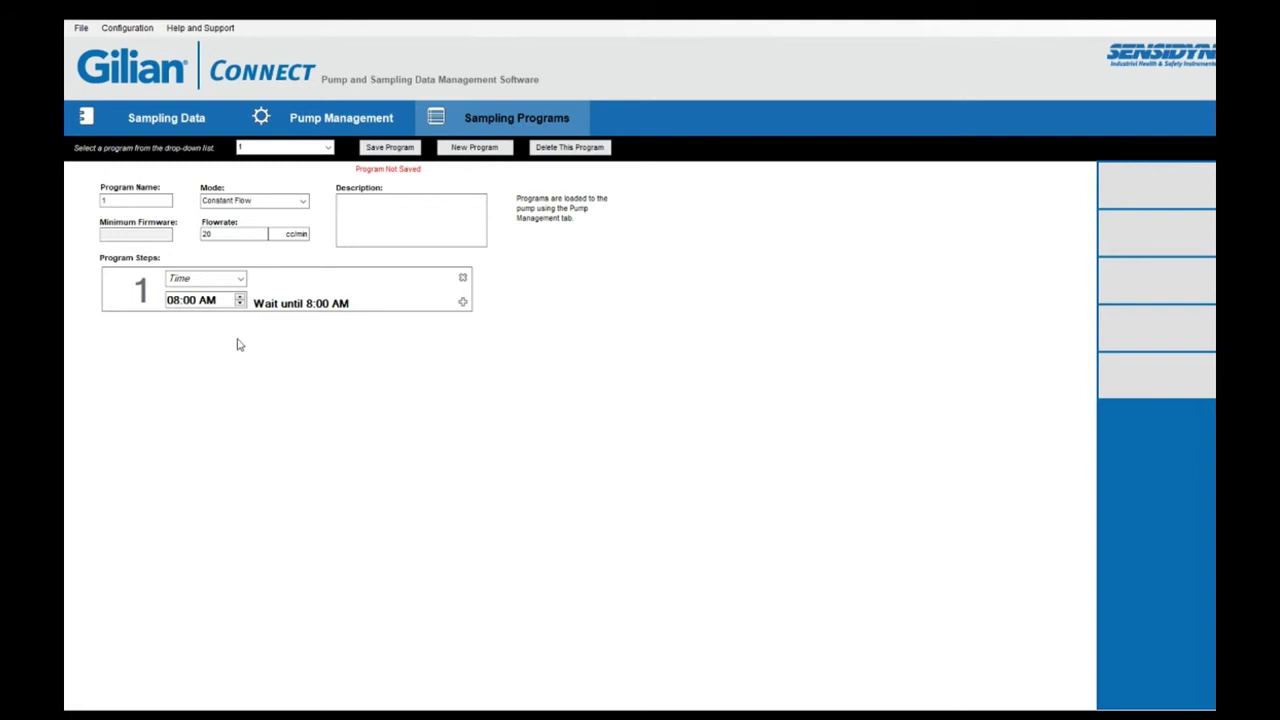
left_click(109, 203)
double_click(108, 199)
type("12345678")
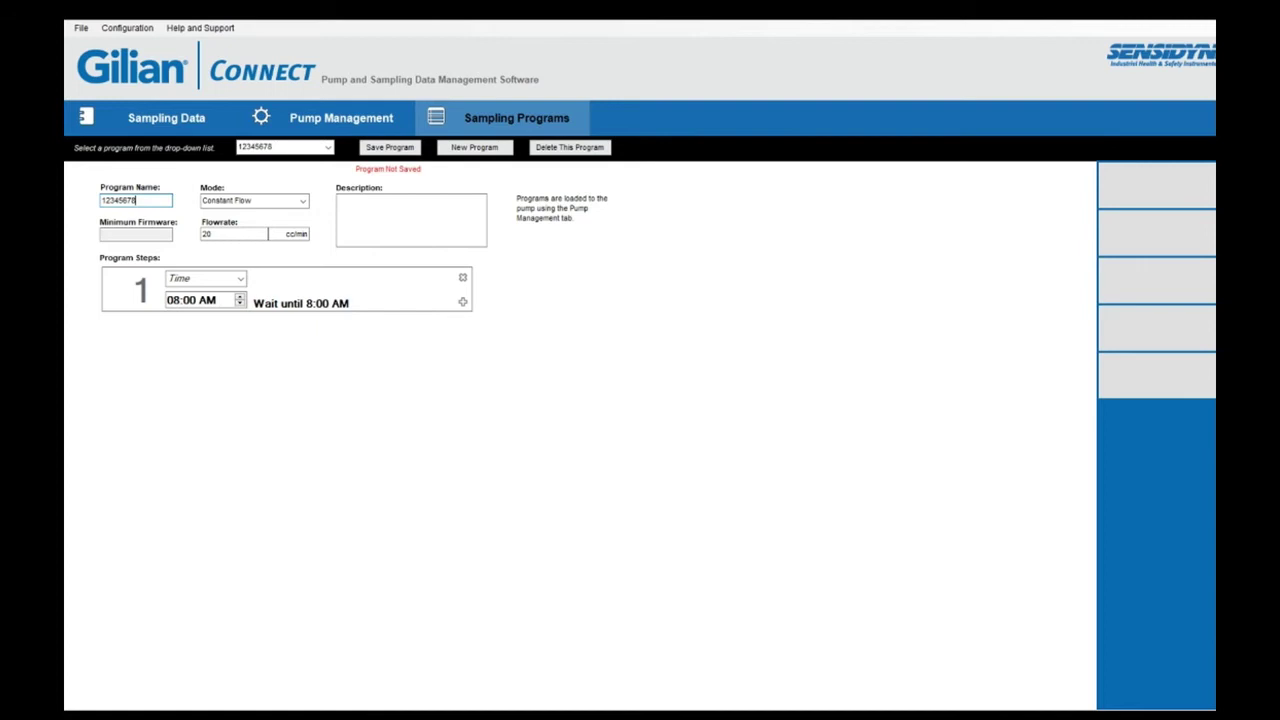
Keep the program in Constant Flow mode and set its flowrate to 2500 cc/min
left_click(288, 234)
left_click(290, 201)
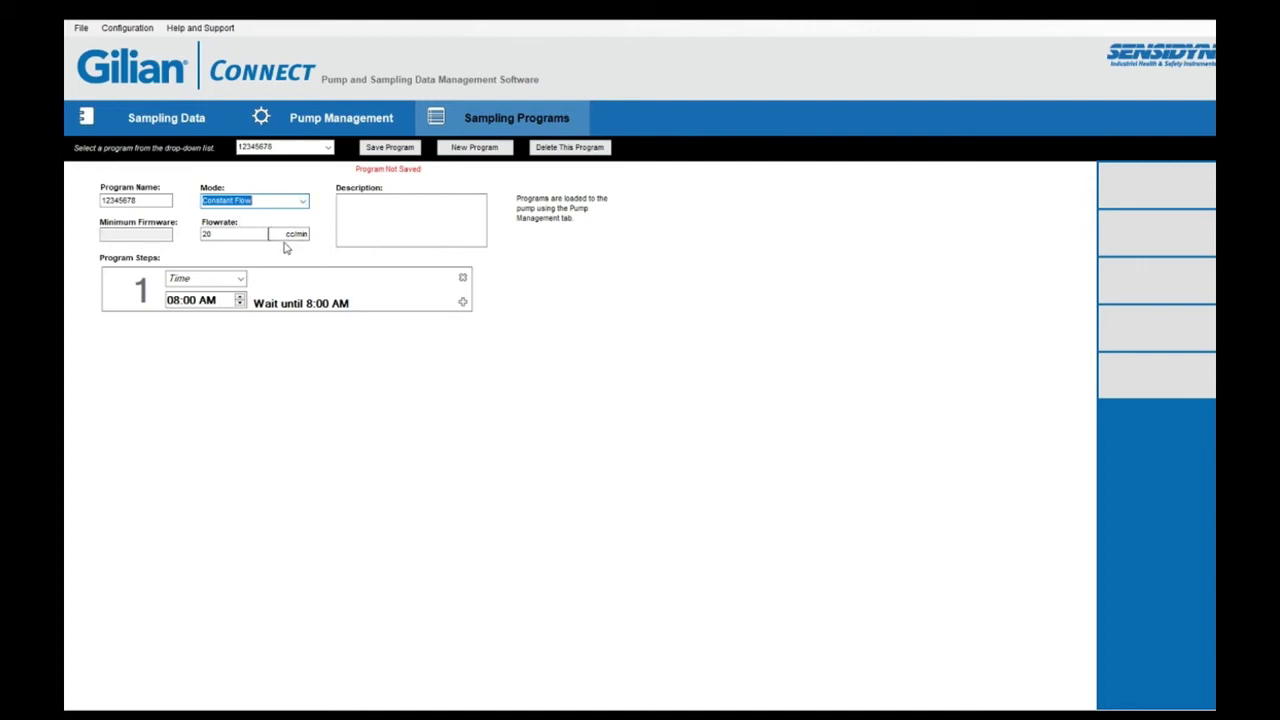
left_click(238, 234)
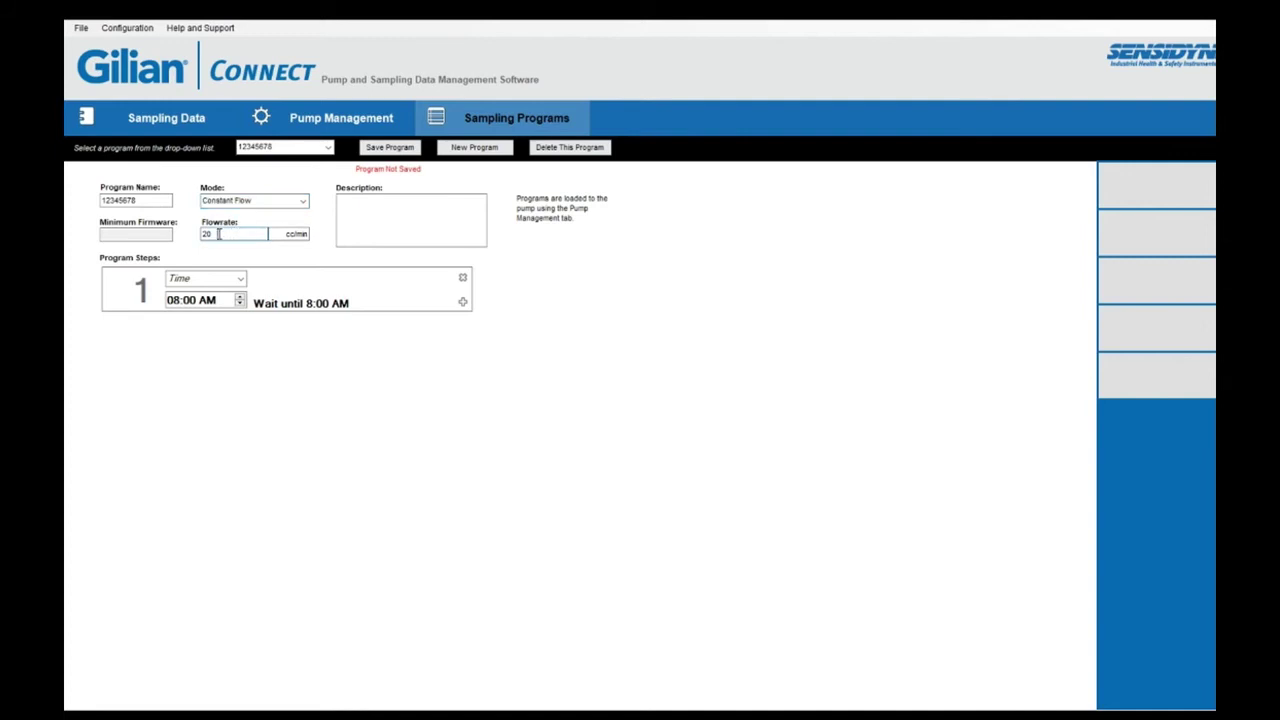
key("BackSpace")
type("500")
Make the first program step wait until the date 7/17/2020 and add a second step that waits until the time 9:00 AM
left_click(241, 280)
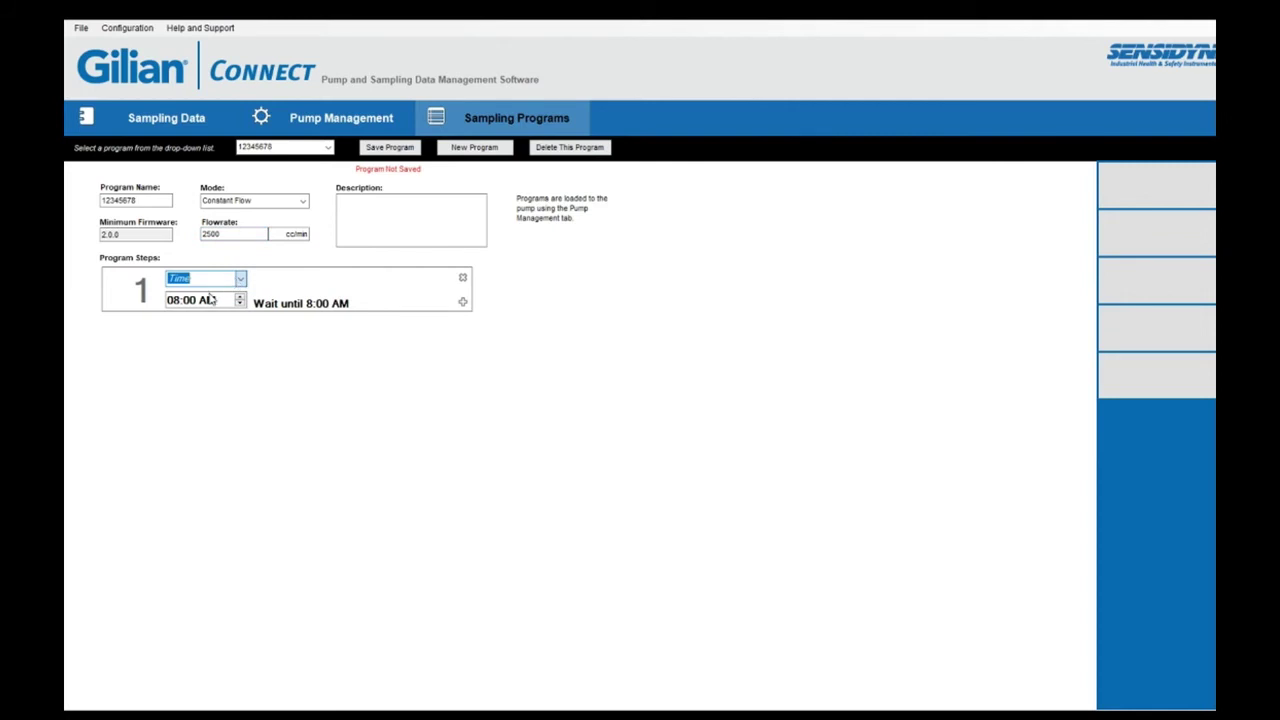
key("Down")
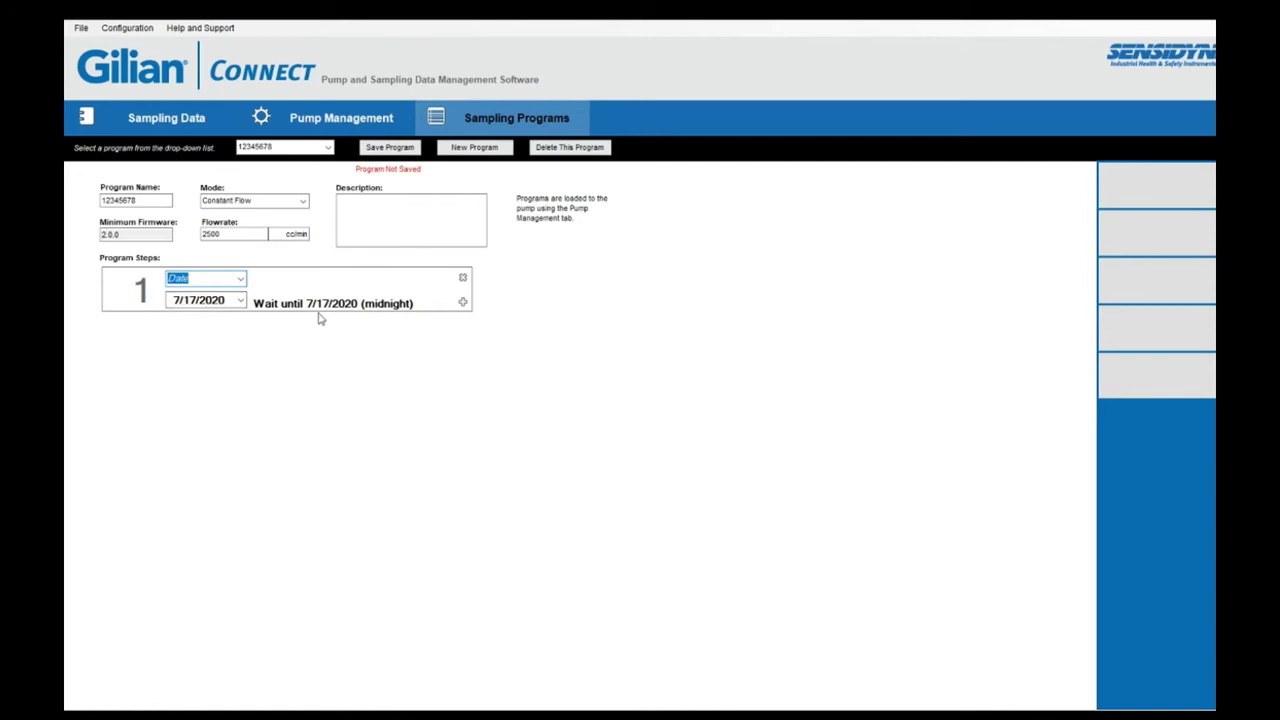
left_click(462, 302)
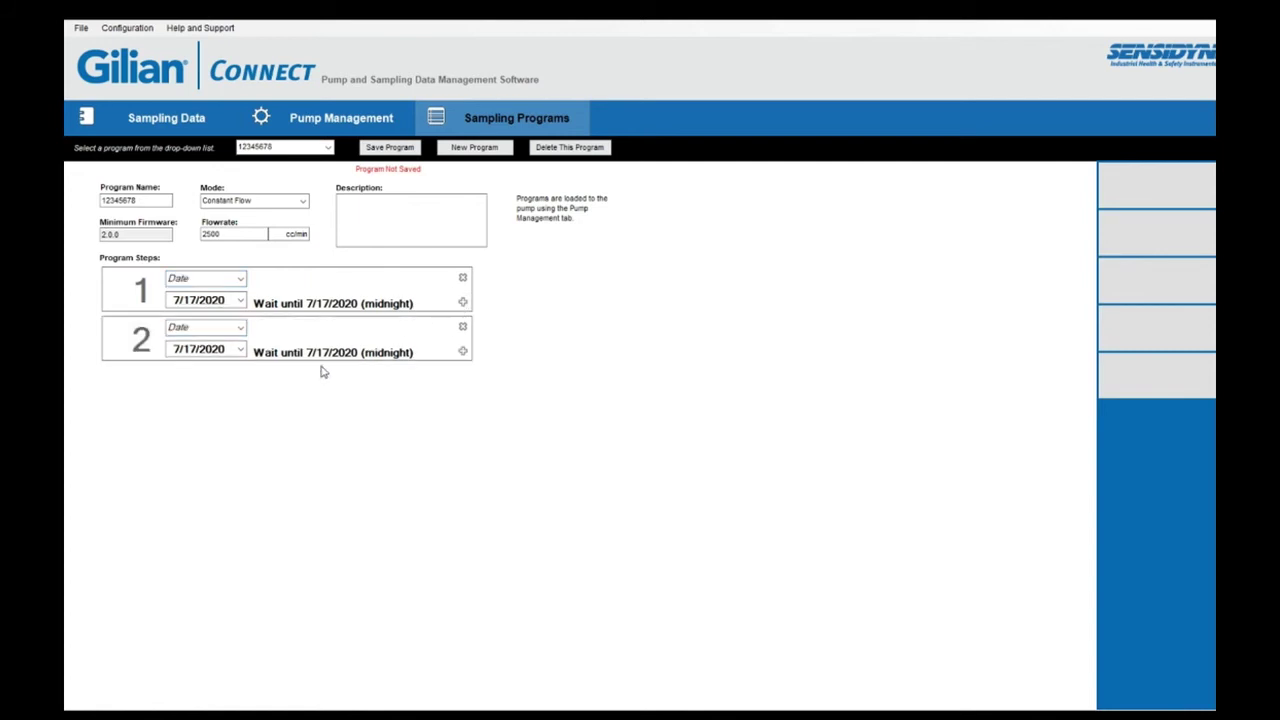
left_click(242, 328)
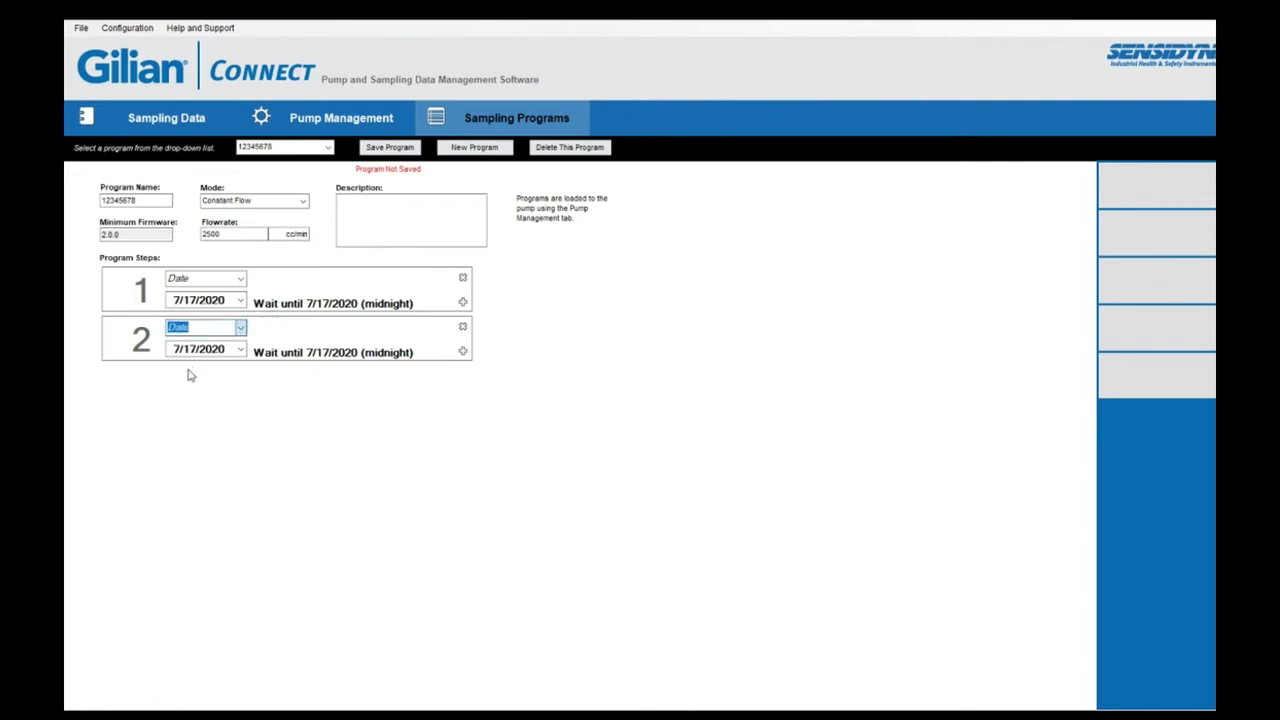
key("Down")
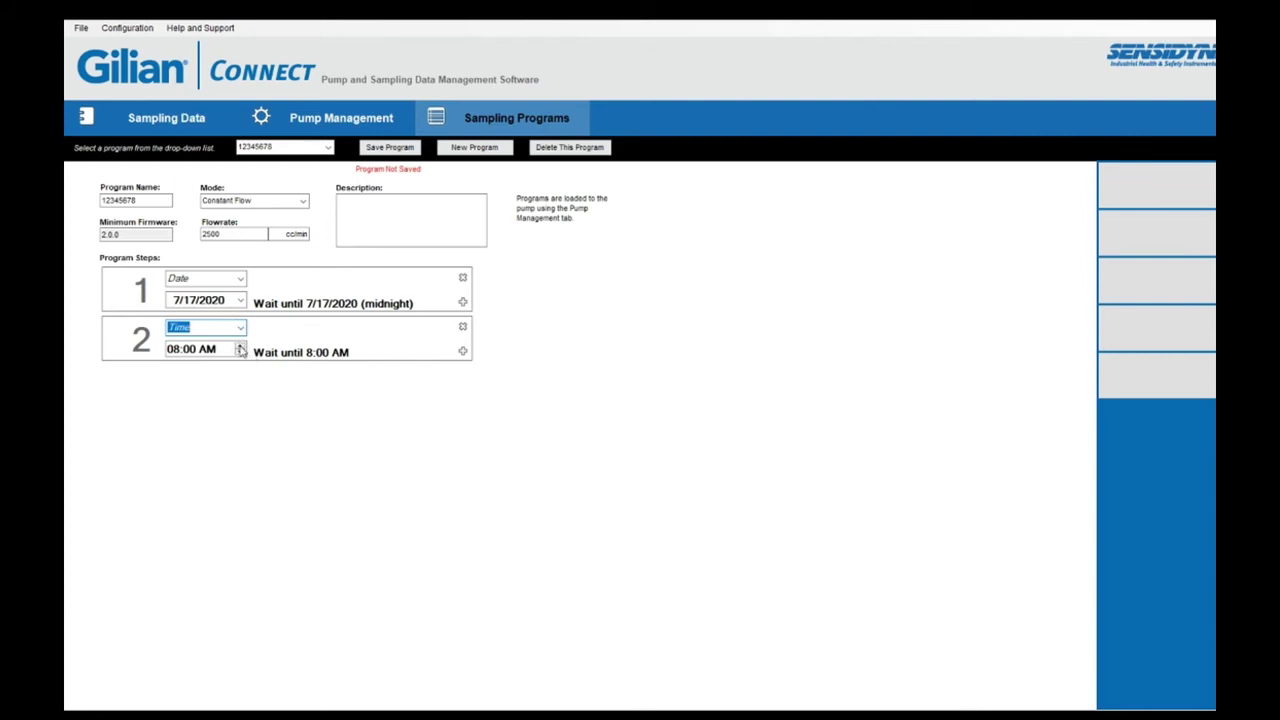
left_click(240, 346)
Add a third program step of type Runtime with a collection time of 00:15
left_click(463, 353)
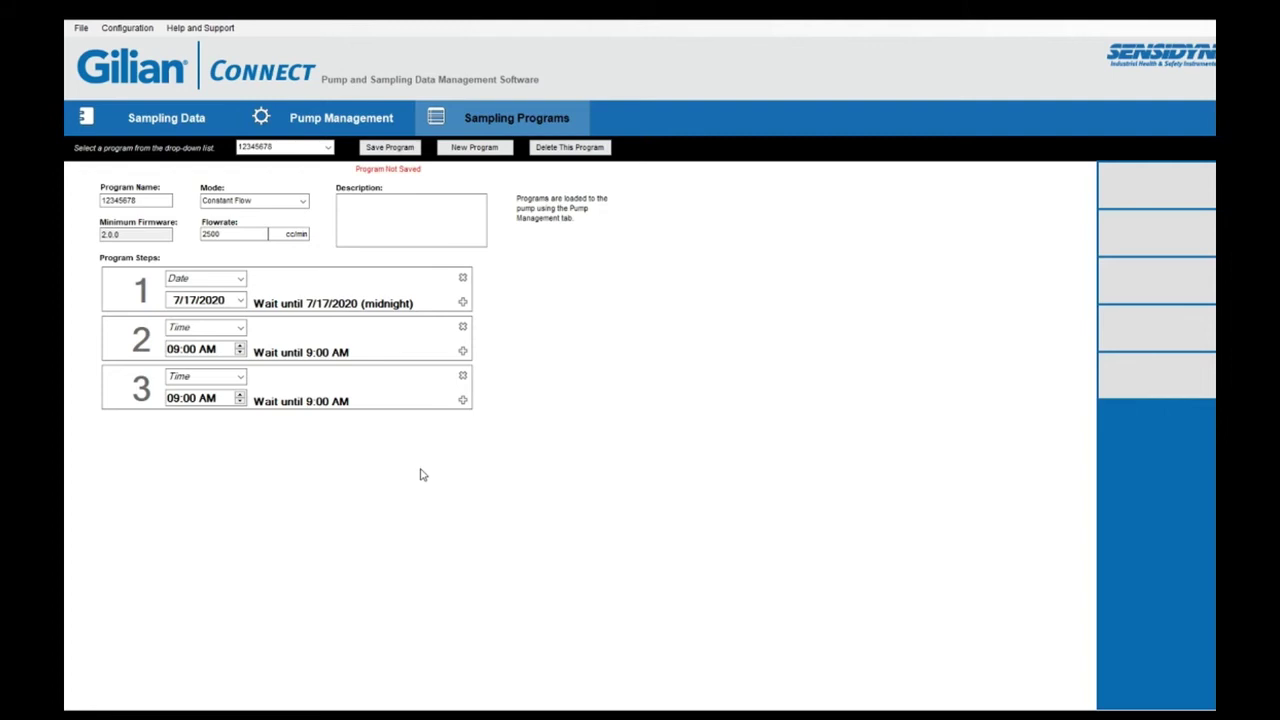
left_click(244, 377)
key("Down")
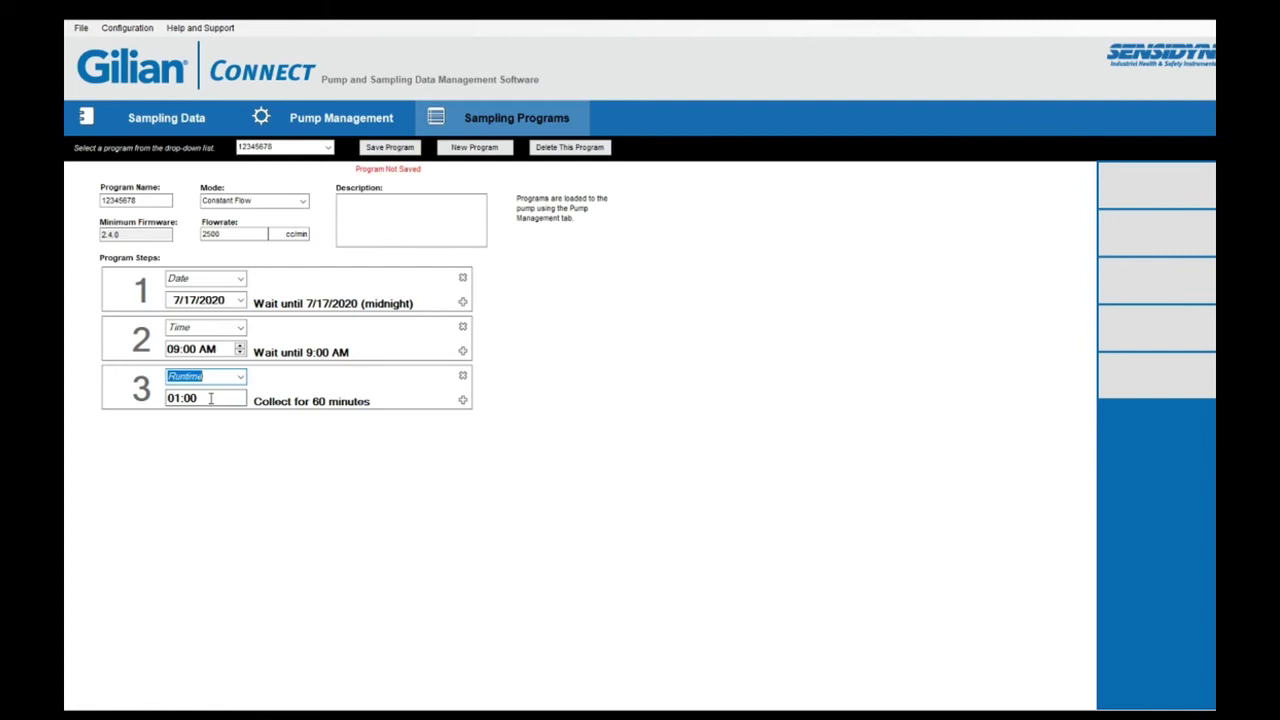
left_click(201, 398)
key("Left")
key("Left")
key("Left")
key("Left")
key("Left")
left_click_drag(205, 396, 166, 398)
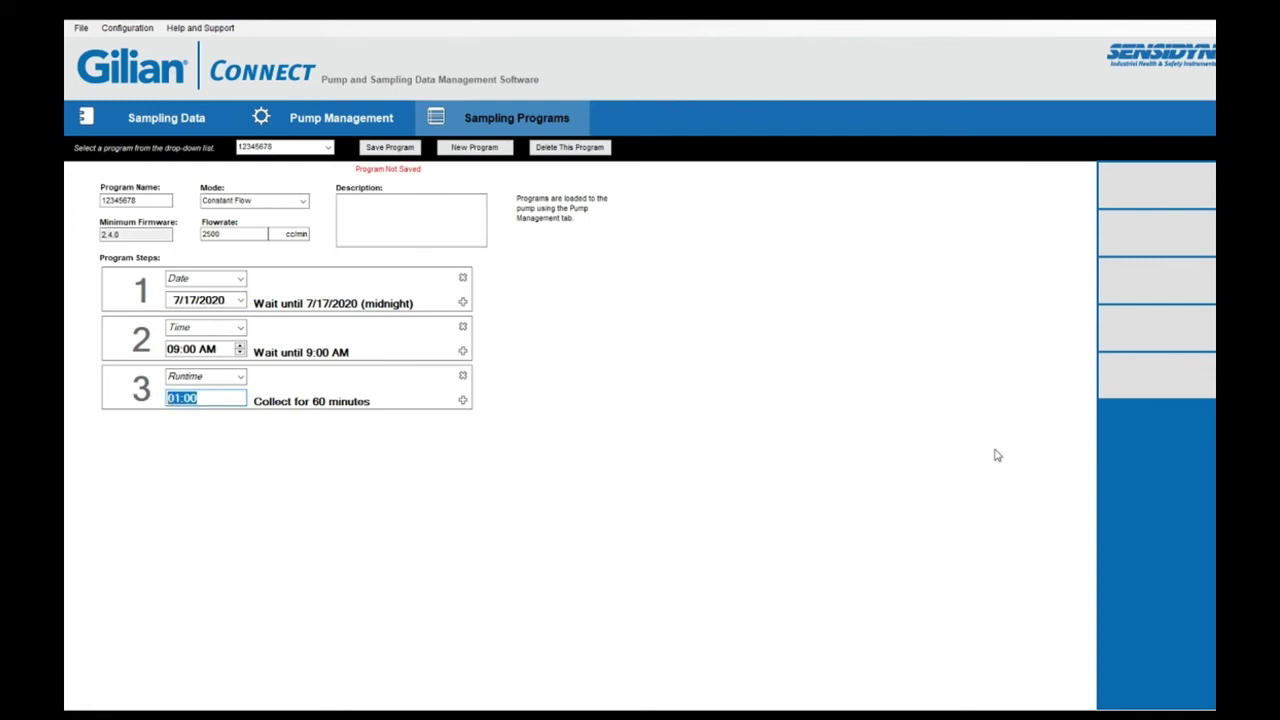
type("00:15")
Add a fourth program step of type End that stops the pump, and save the program
left_click(463, 401)
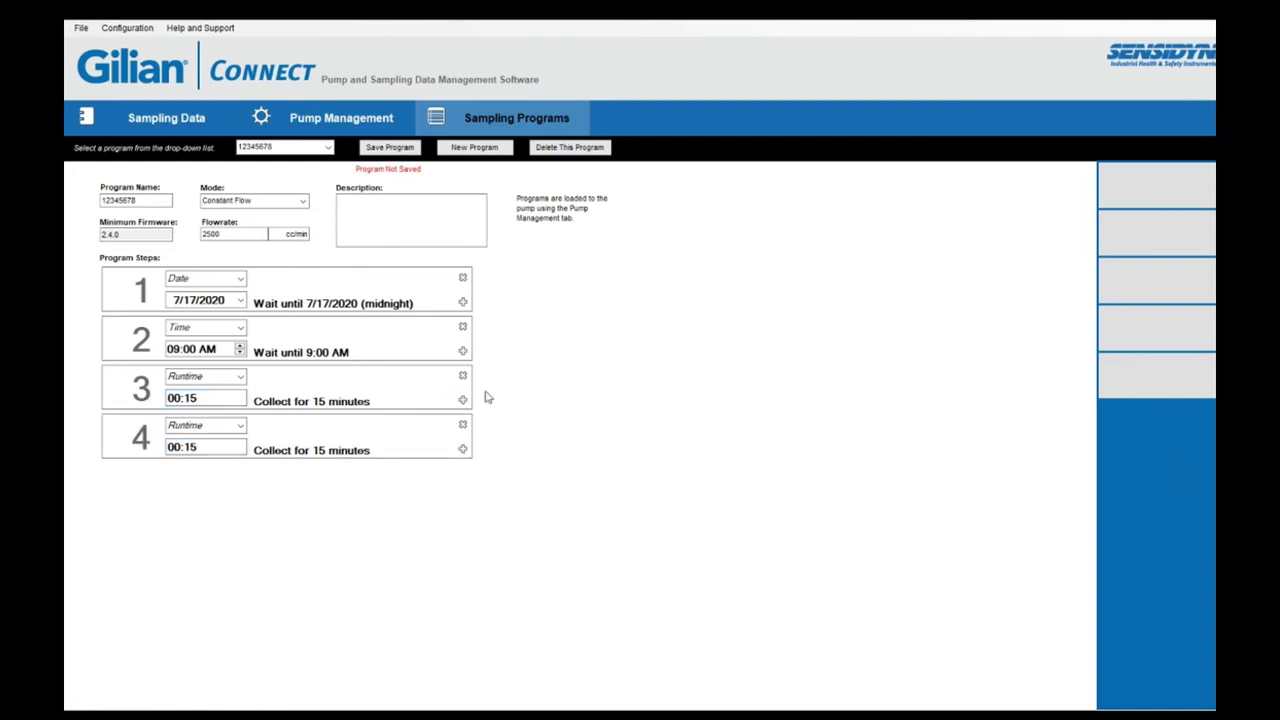
left_click(240, 427)
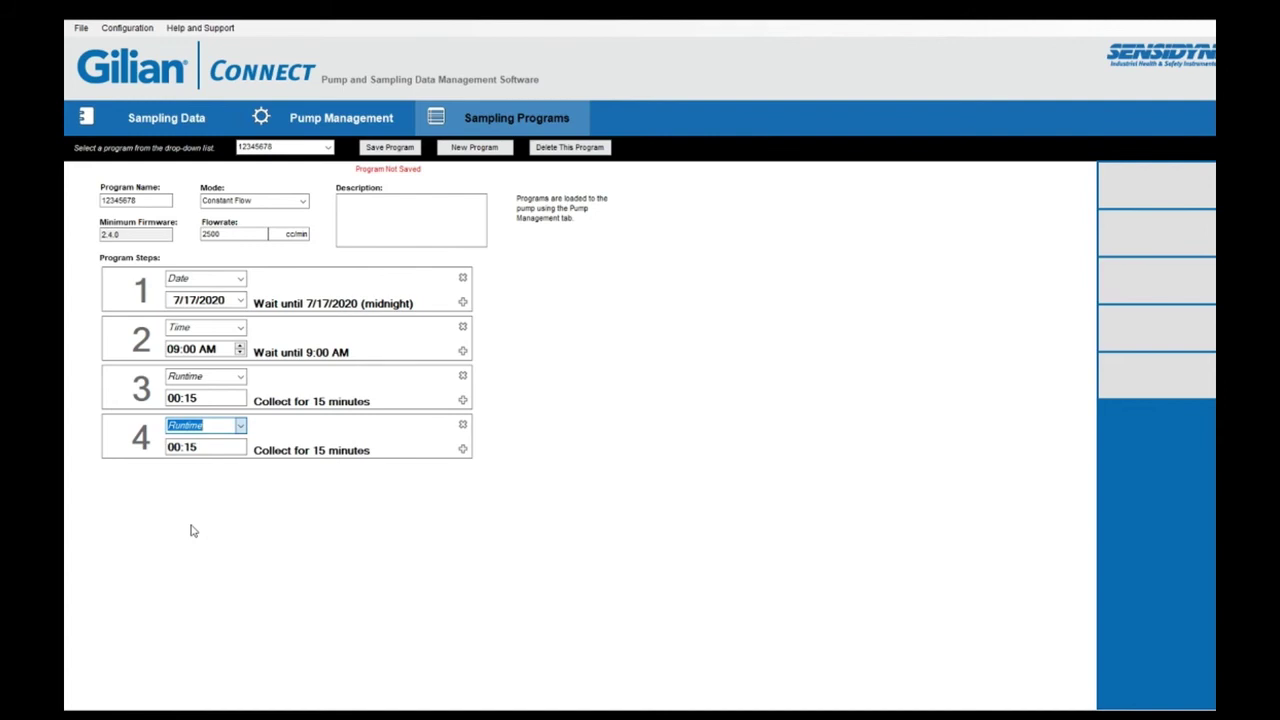
key("Down")
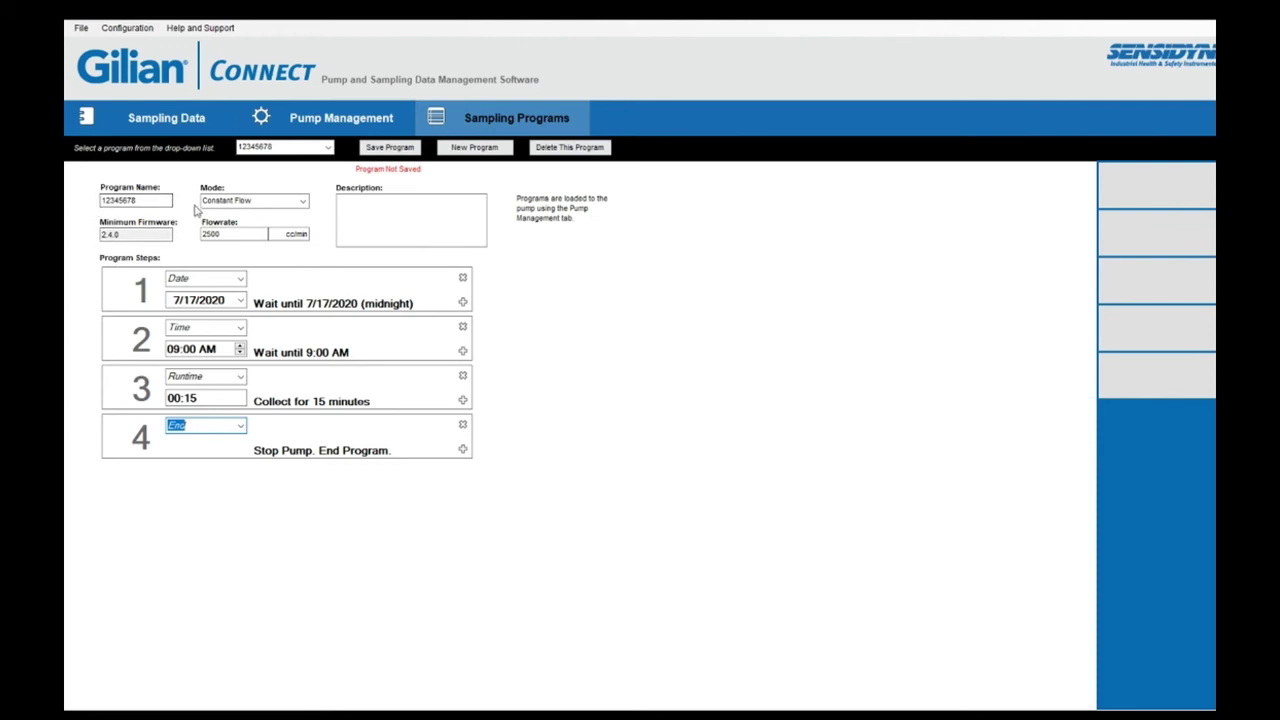
left_click(391, 151)
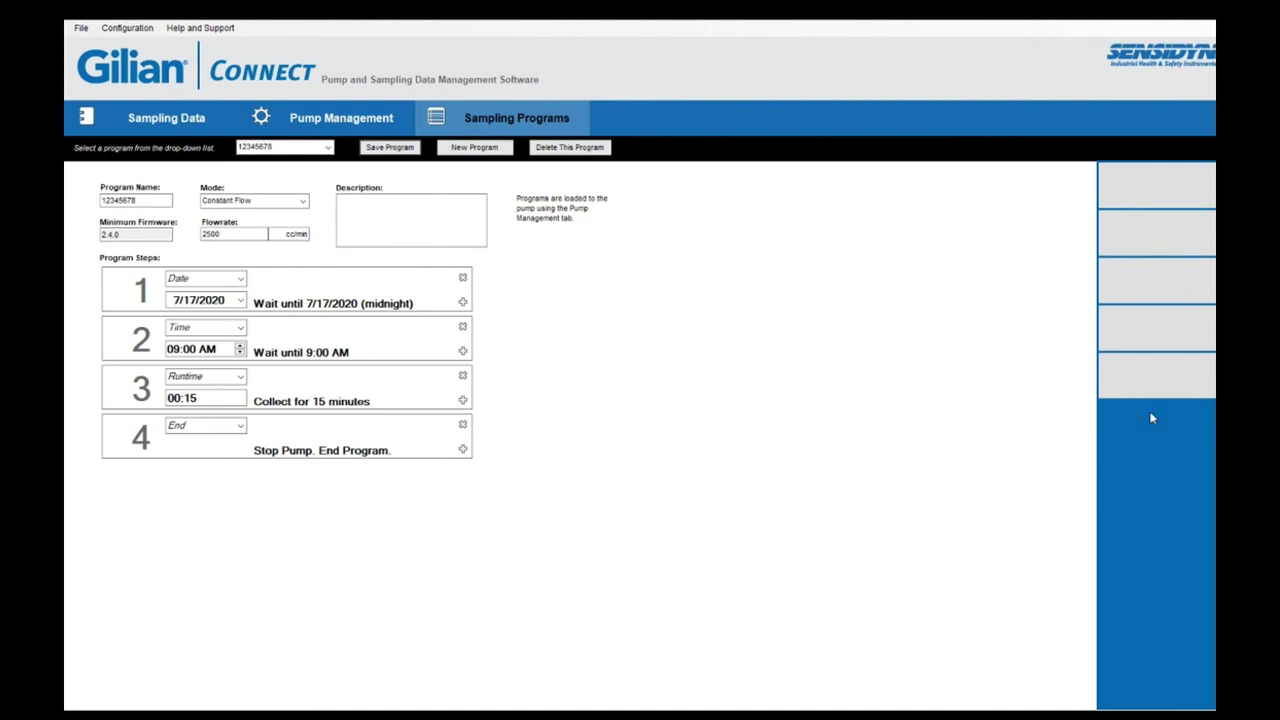
Open the pump management settings and try switching the option for loading the selected pump programs on and off
left_click(334, 119)
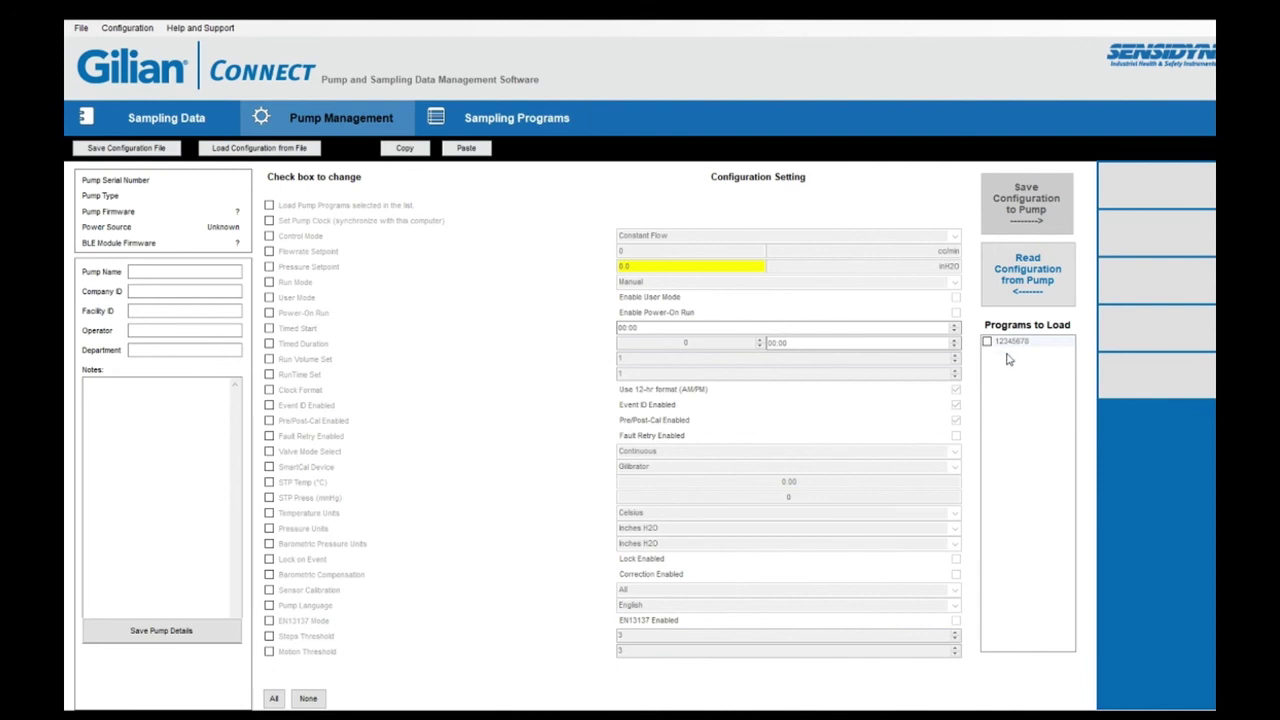
left_click(268, 205)
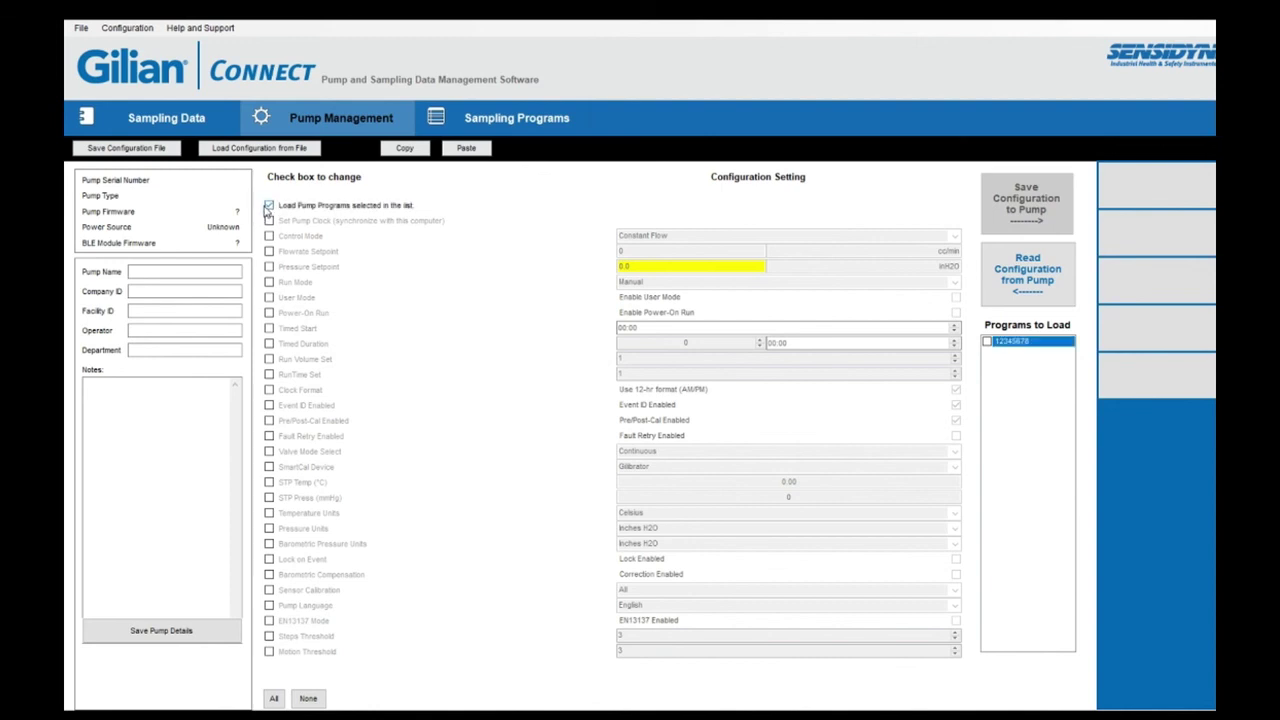
key("space")
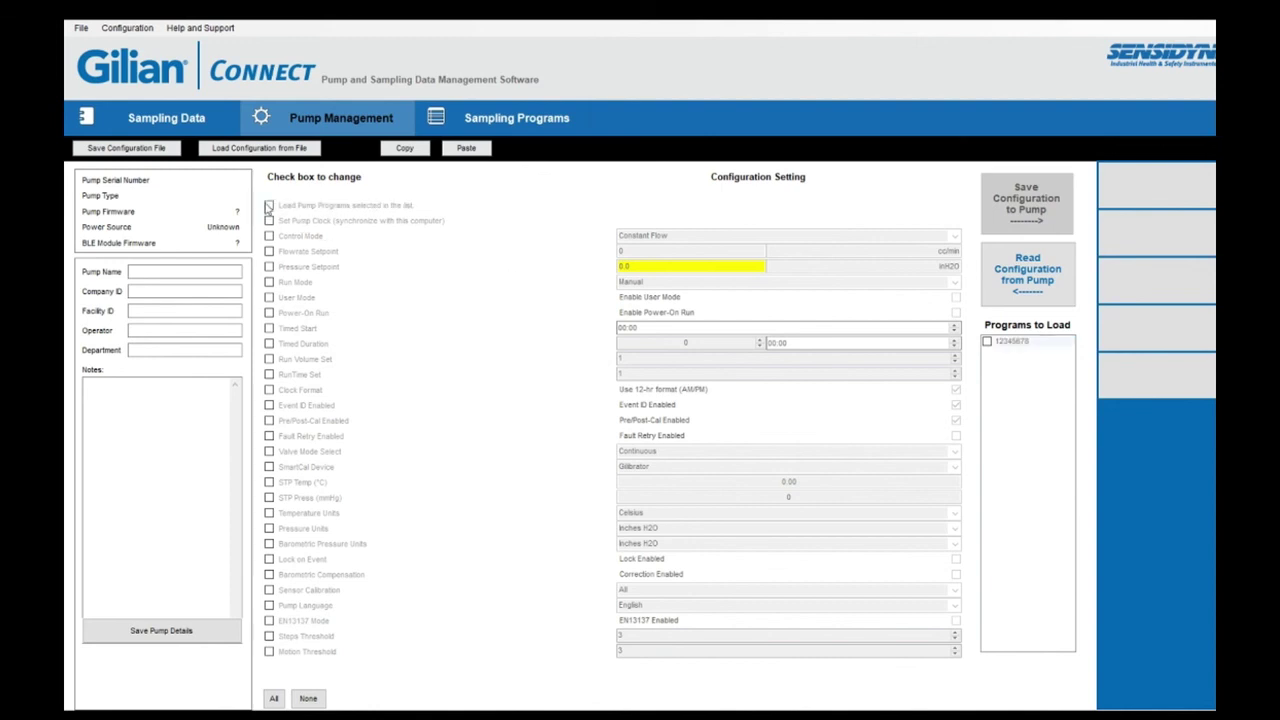
left_click(268, 206)
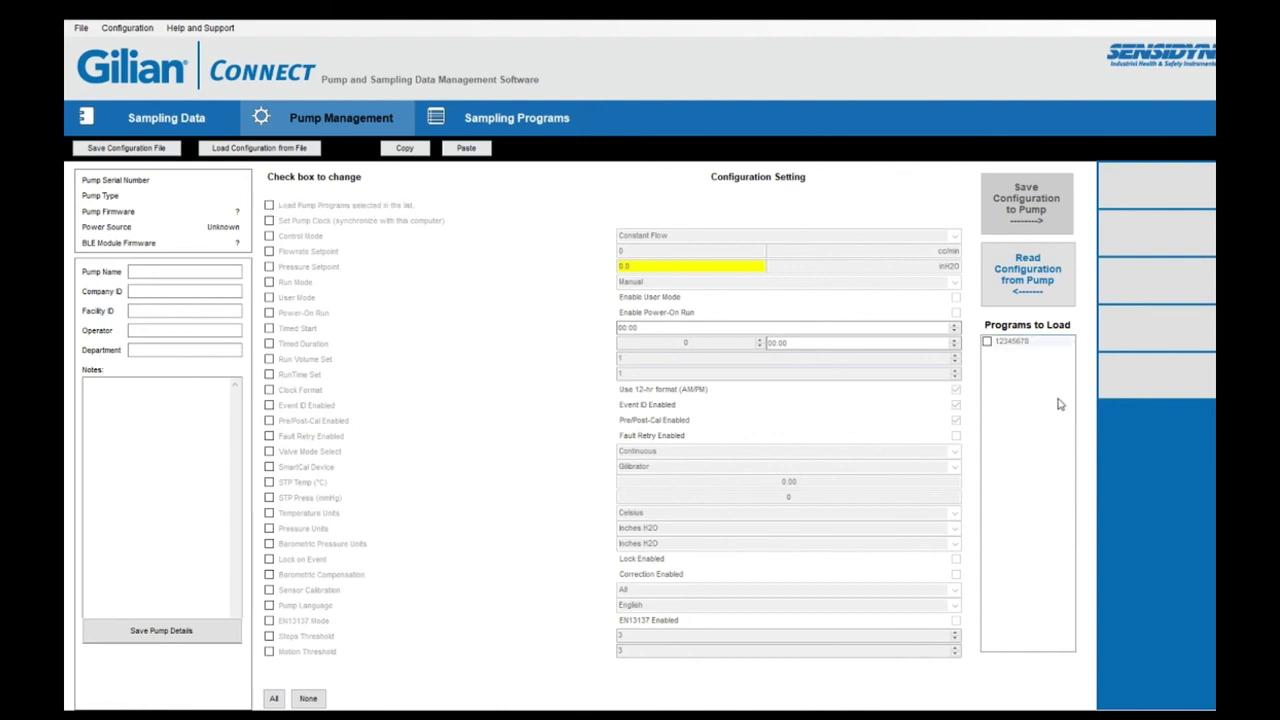